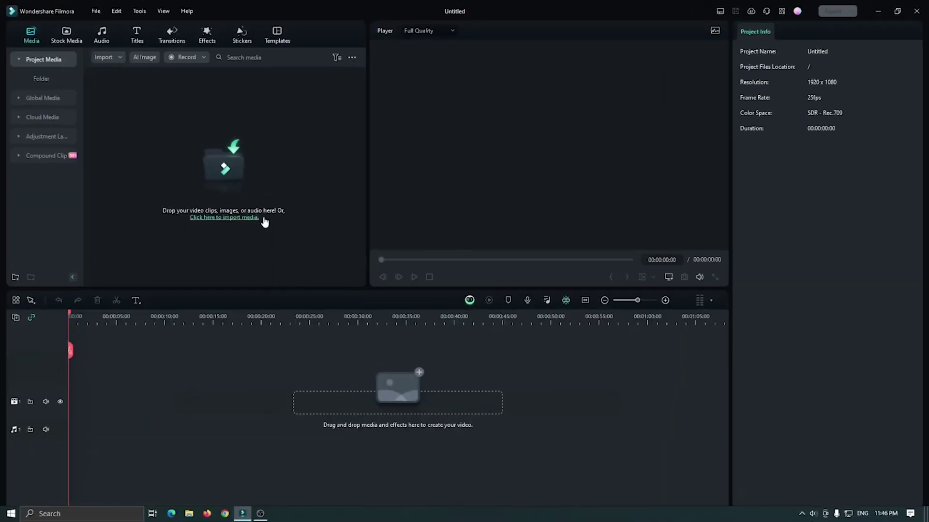
Place the Default Title on the first video track and replace its placeholder with the creator's name
left_click(137, 36)
left_click_drag(131, 188, 122, 298)
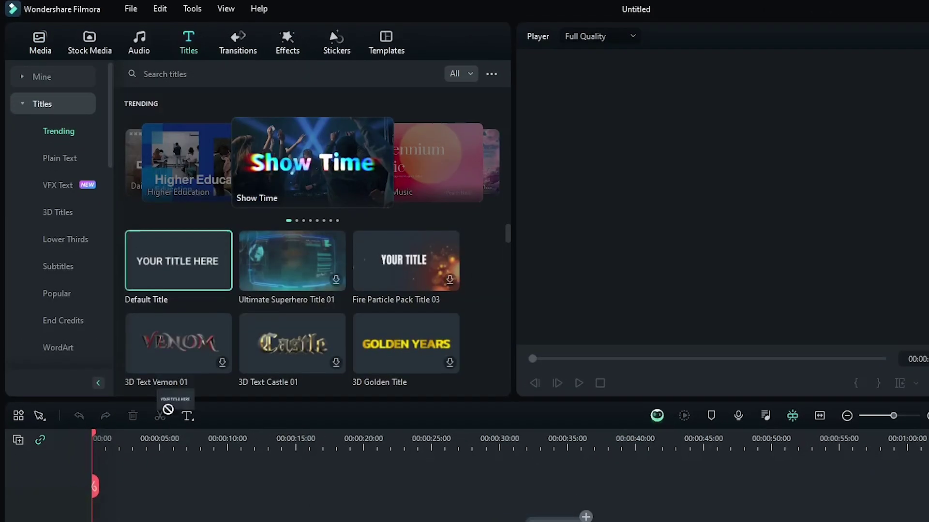
left_click_drag(168, 410, 94, 356)
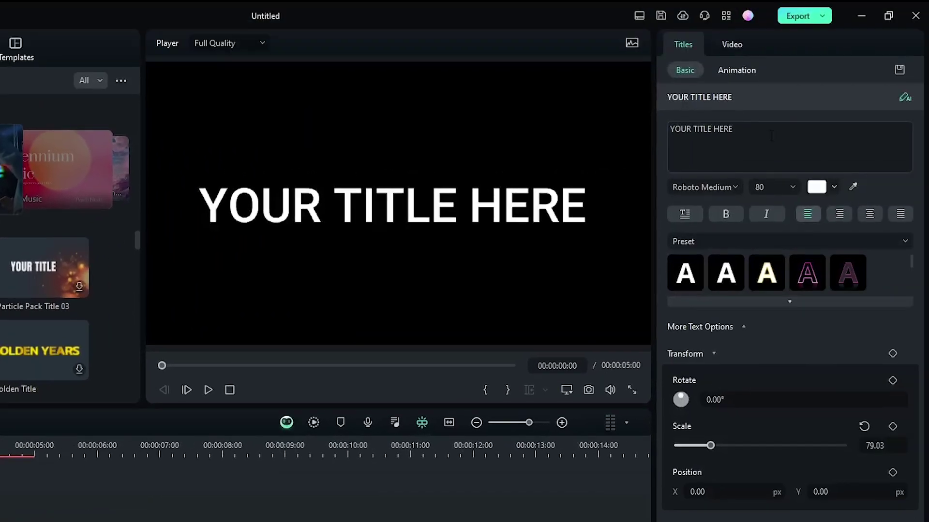
left_click(768, 136)
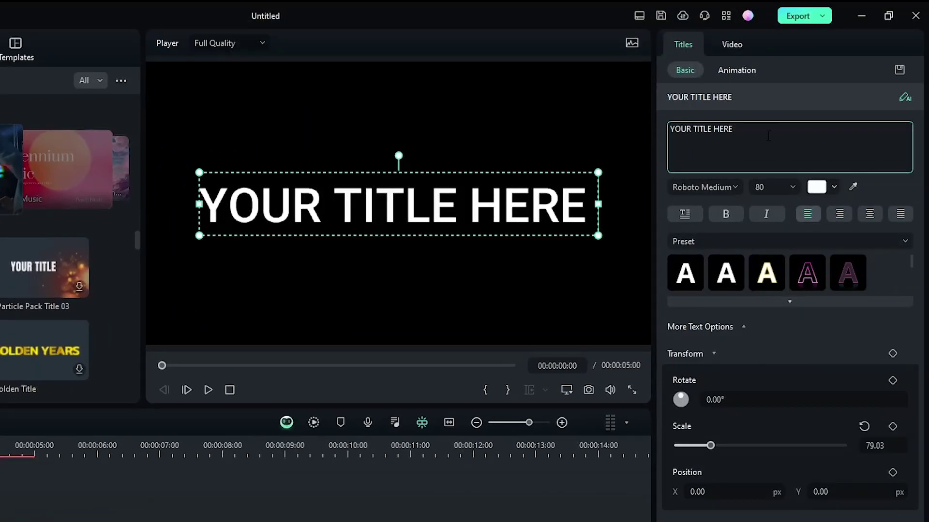
key("ctrl+a")
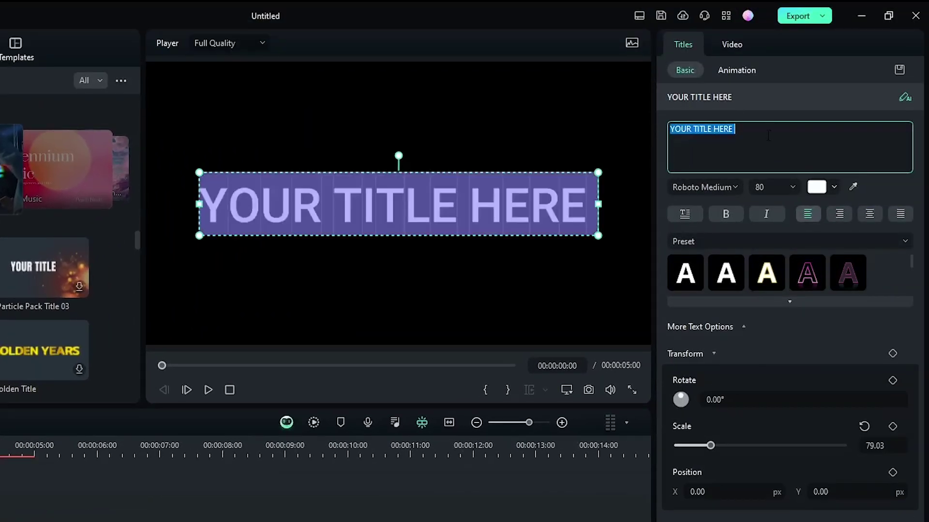
type("MAHMUD")
key("ctrl+a")
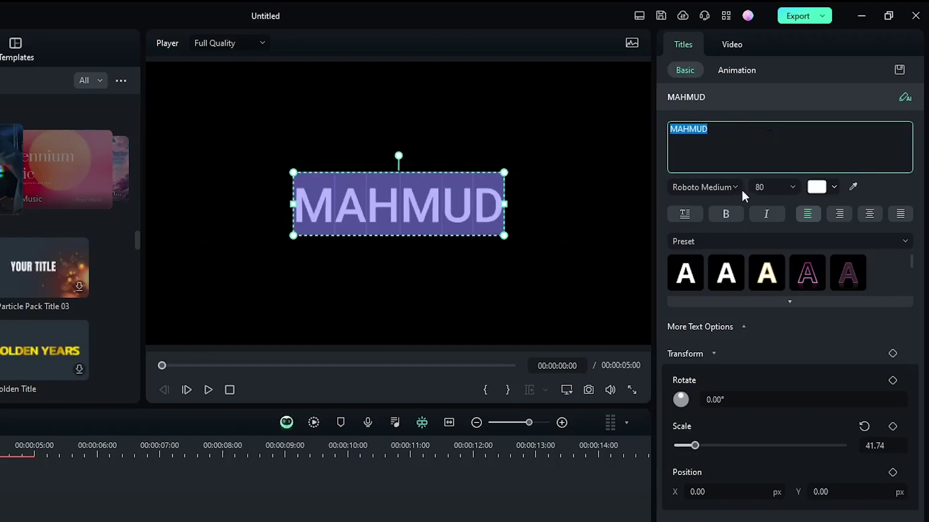
Set the title font to Komika Axis at size 100
left_click(727, 187)
triple_click(729, 188)
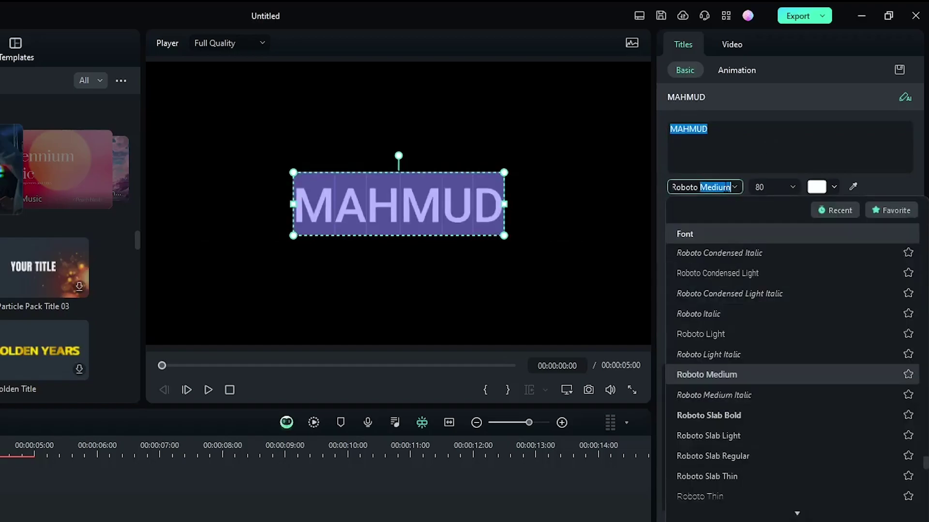
type("komi")
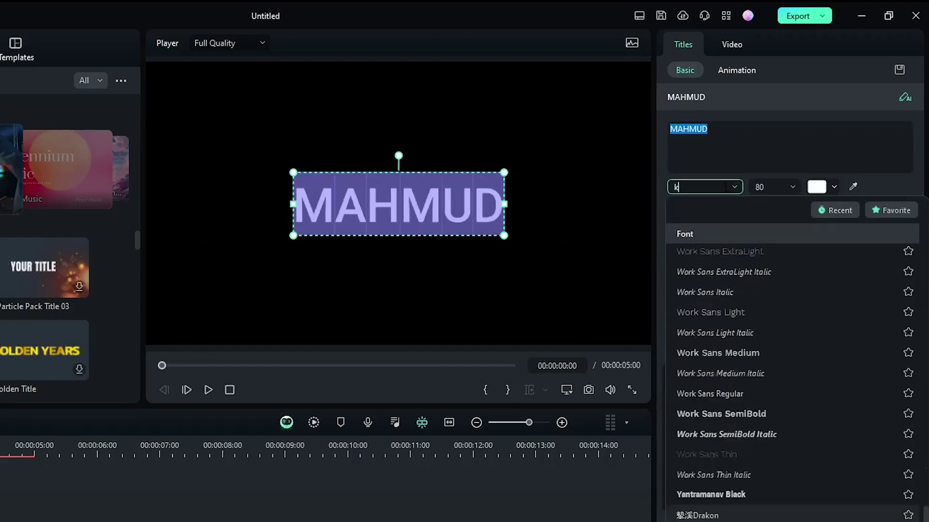
left_click(721, 248)
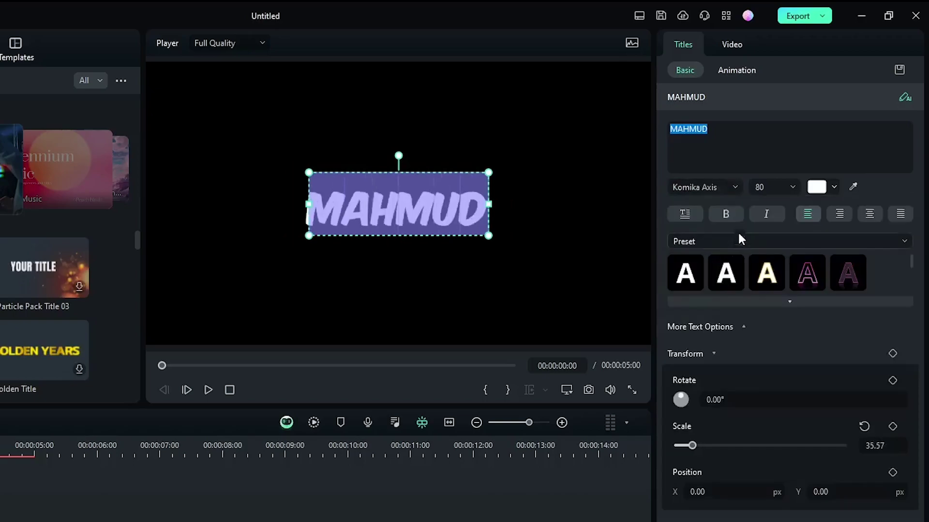
key("Tab")
type("100")
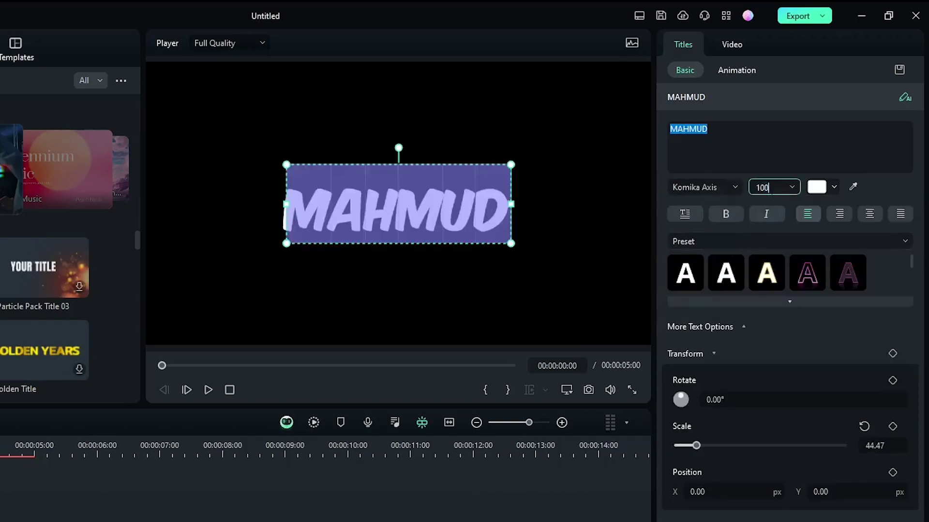
key("Return")
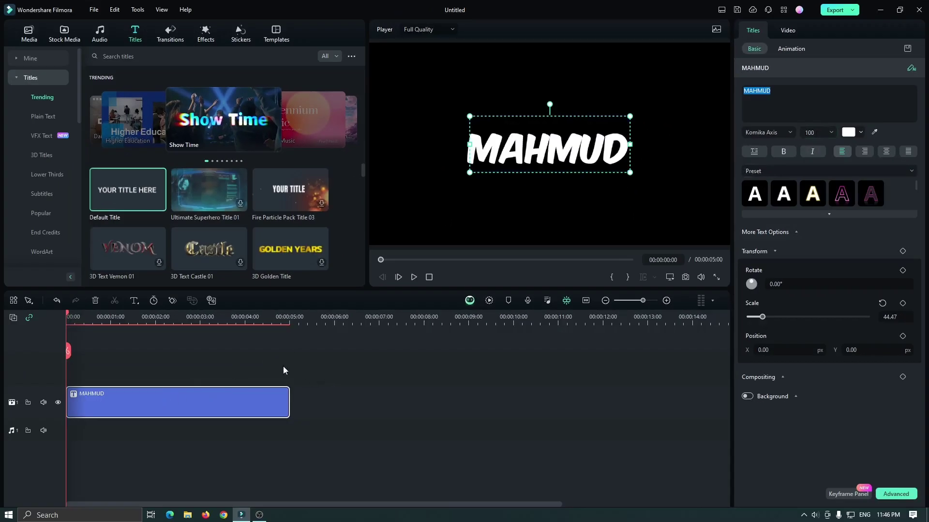
Use Create Compound Clip on the title clip and name the result 'Hologram'
left_click(258, 367)
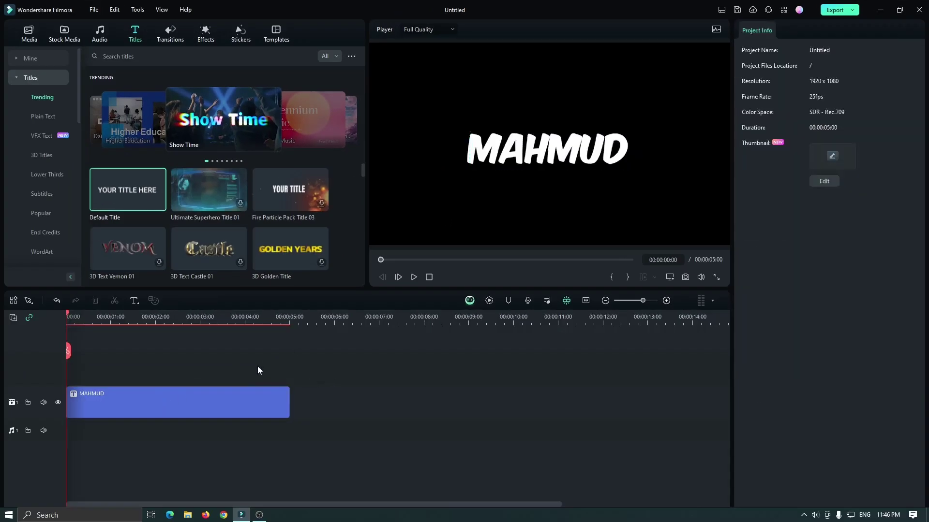
left_click(211, 398)
right_click(211, 398)
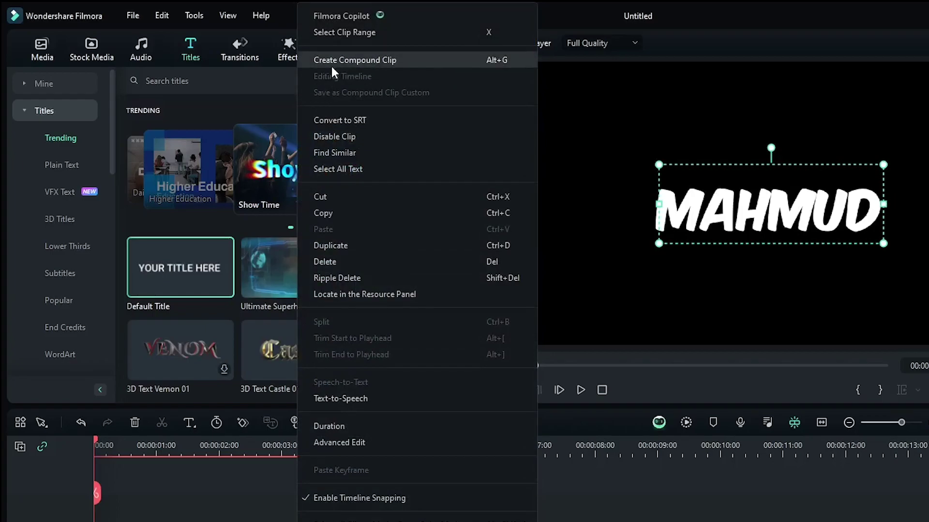
left_click(332, 61)
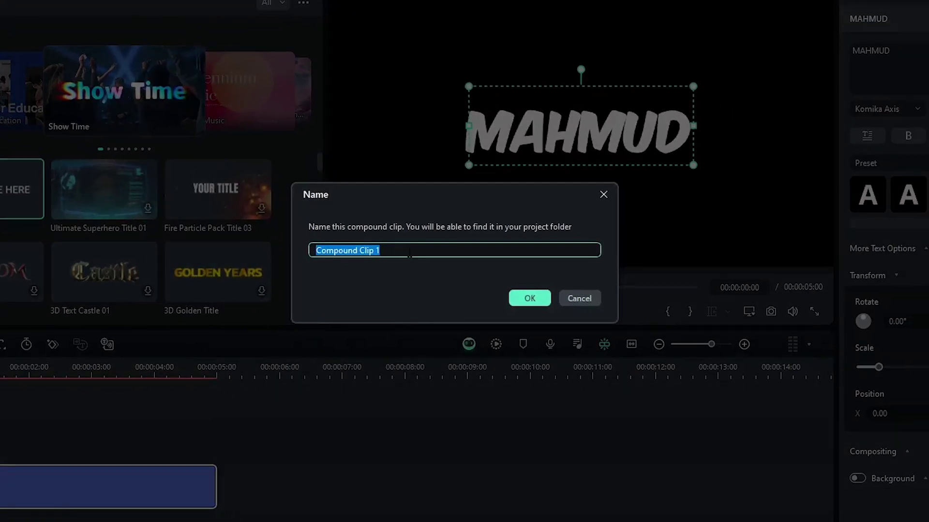
type("Hologram")
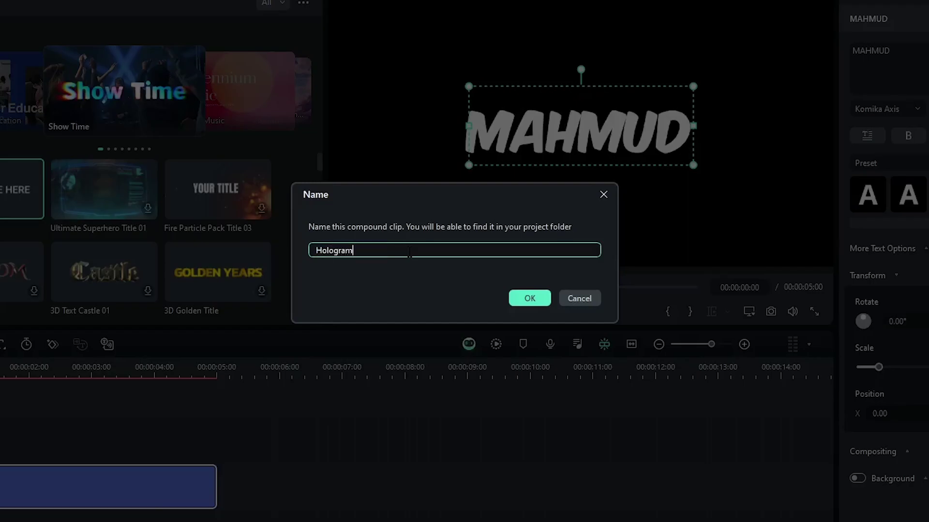
left_click(525, 297)
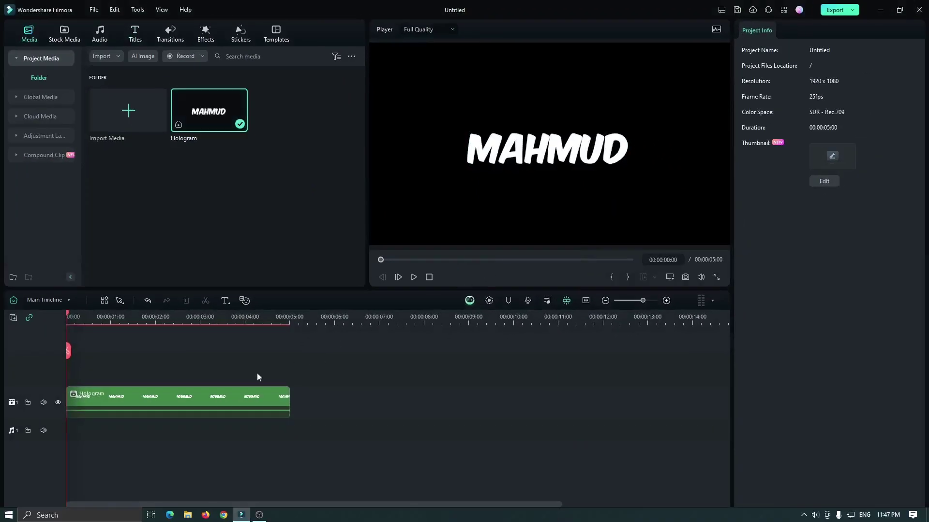
Apply BCC Scanline from Effects > Boris FX > Stylize to the Hologram clip
left_click(207, 40)
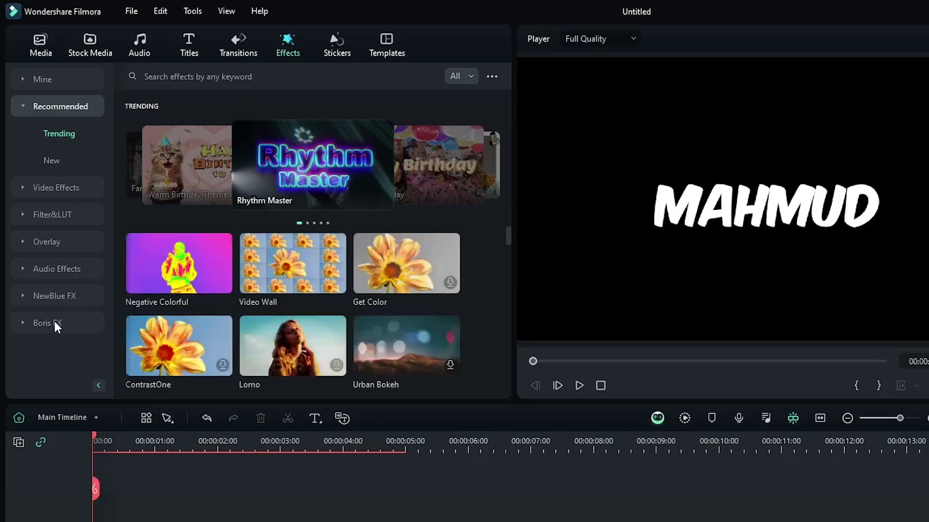
left_click(54, 321)
scroll(72, 291, "down", 3)
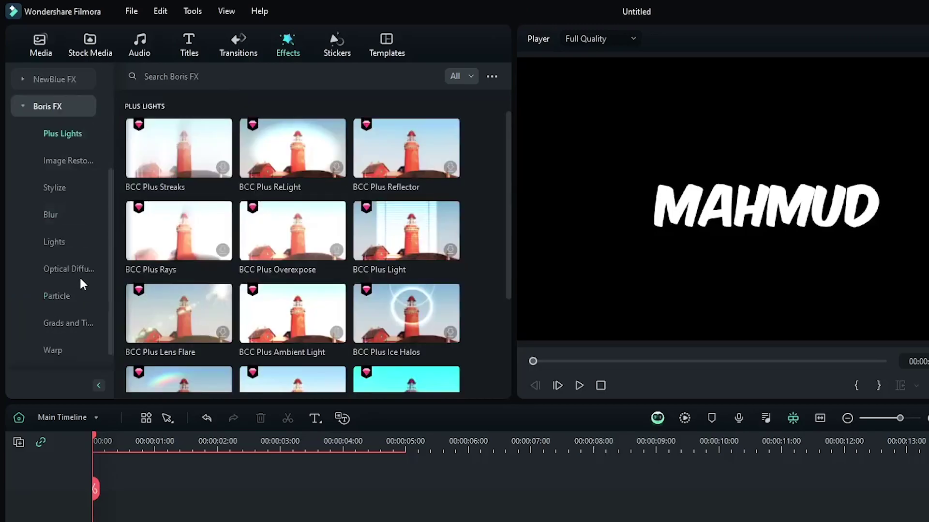
left_click(56, 189)
scroll(291, 256, "down", 2)
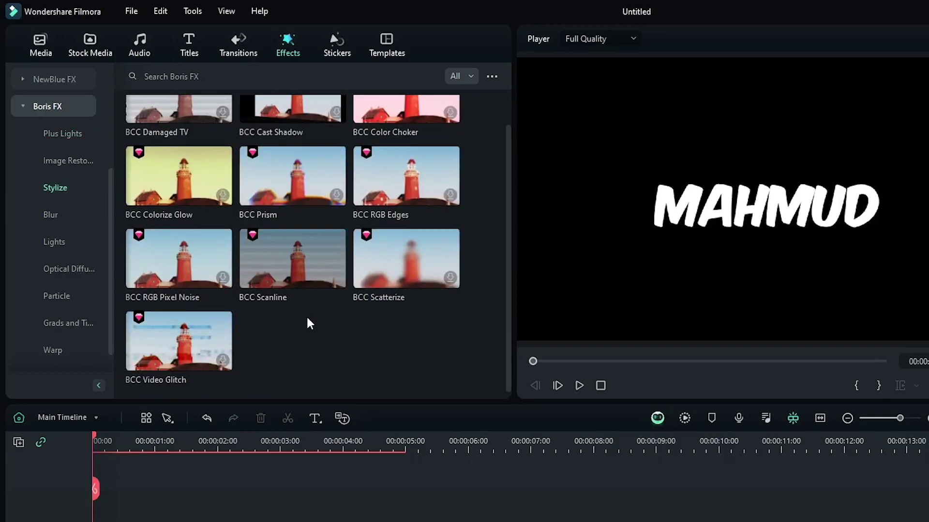
left_click_drag(282, 263, 111, 400)
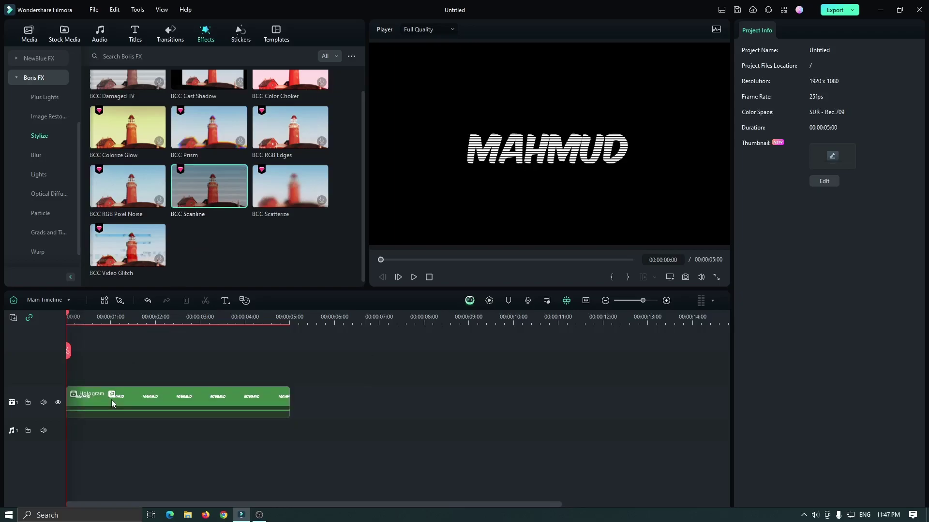
Select the Hologram clip and set the BCC Scanline Size to 3
left_click(111, 399)
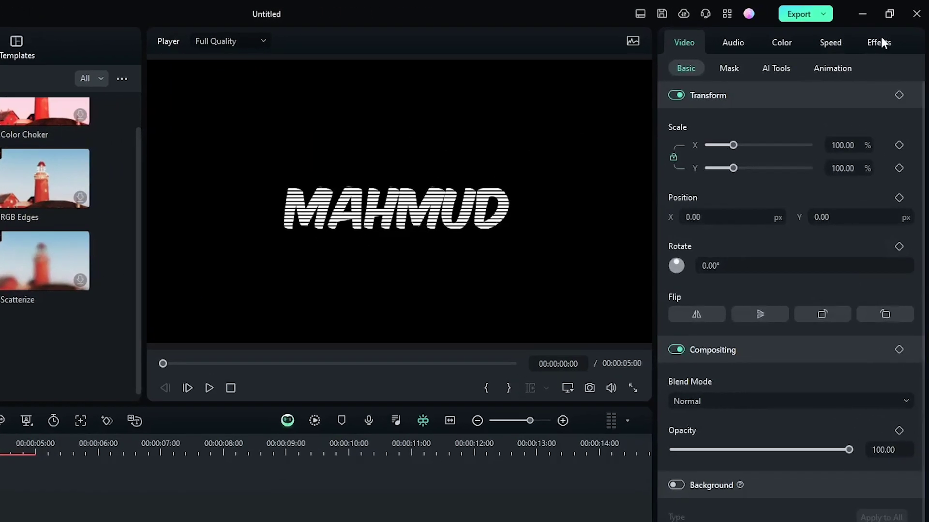
left_click(892, 30)
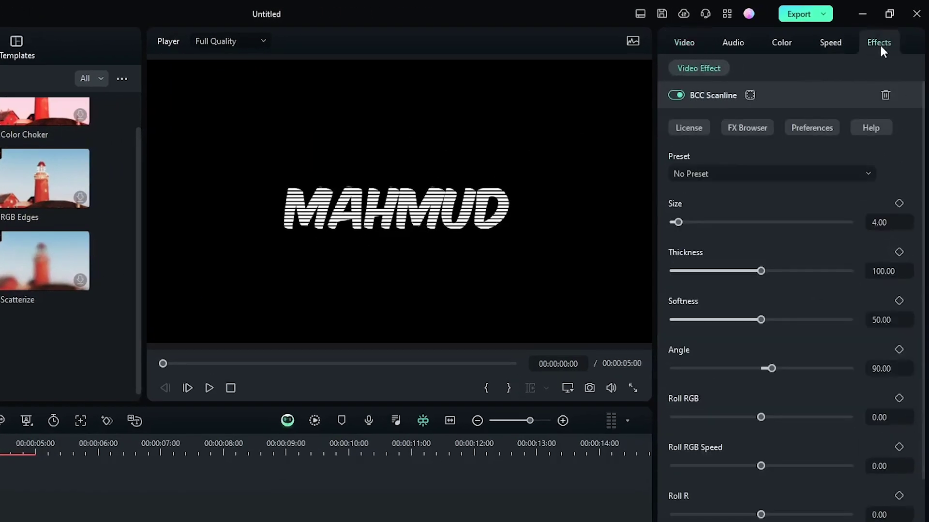
left_click(890, 223)
type("3")
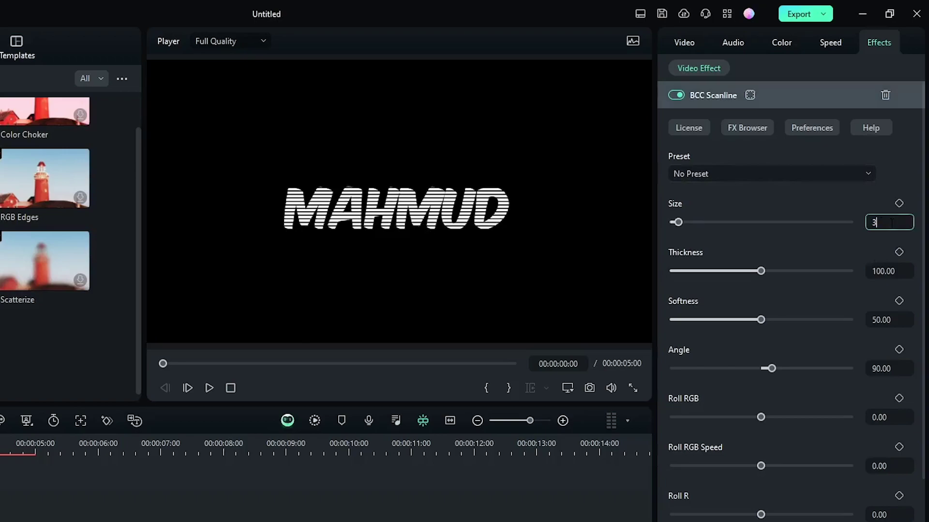
key("Return")
Set the scanline Thickness to 80 and Softness to 70
left_click(893, 271)
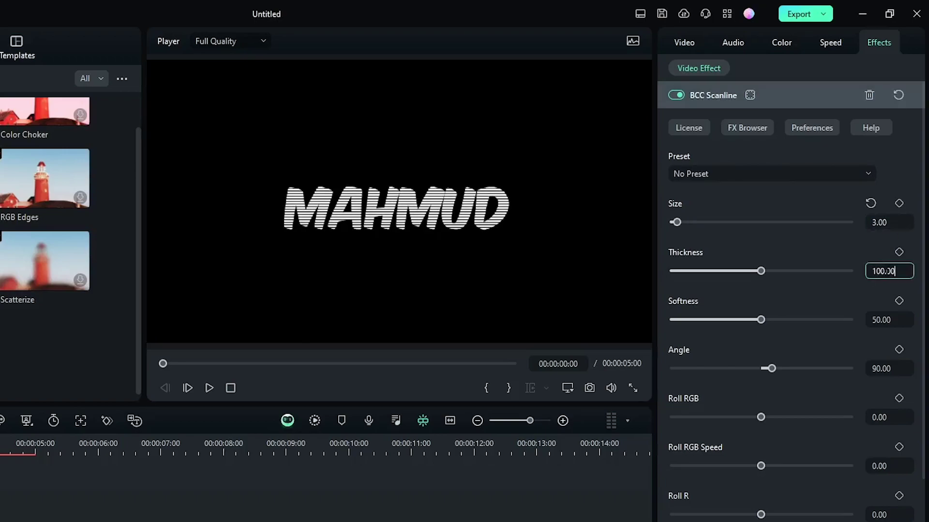
key("ctrl+a")
type("80")
key("Return")
left_click(881, 319)
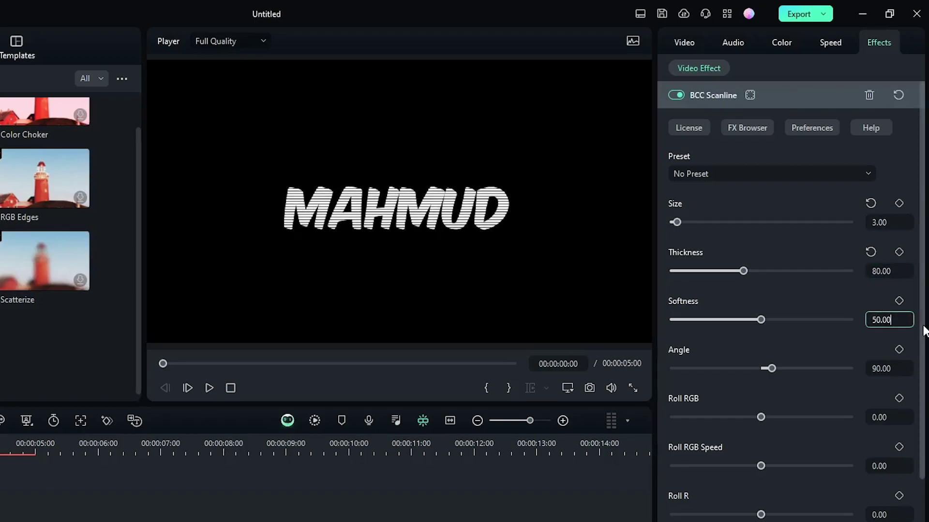
key("ctrl+a")
type("70")
key("Return")
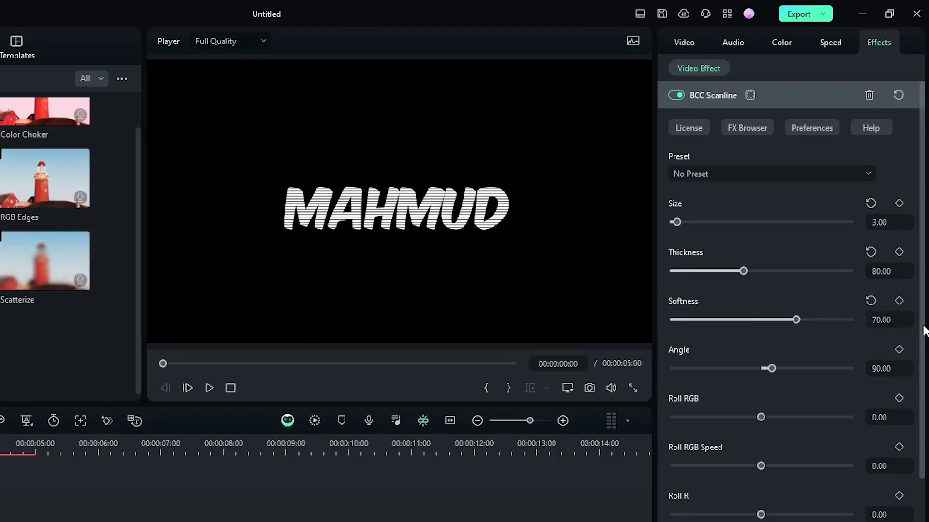
scroll(803, 381, "down", 3)
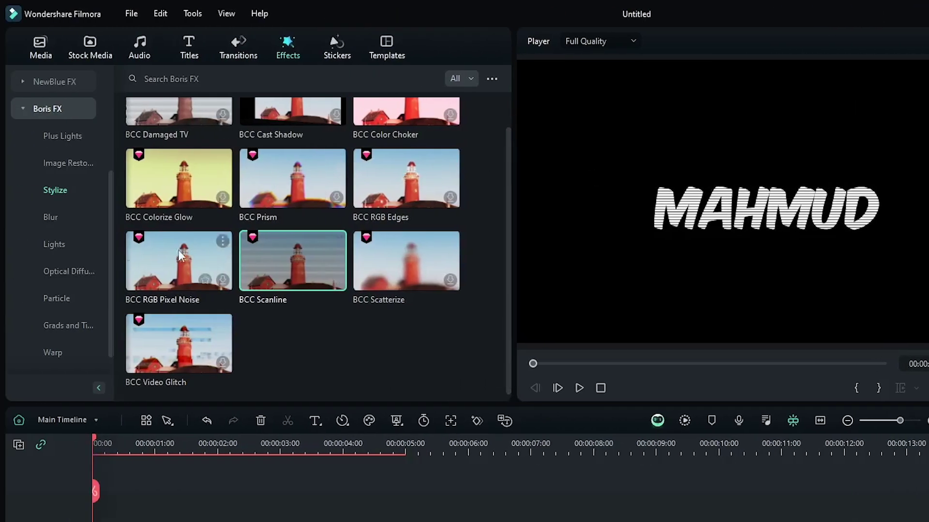
Apply BCC Plus Glow from Boris FX > Plus Lights to the Hologram clip
left_click(60, 137)
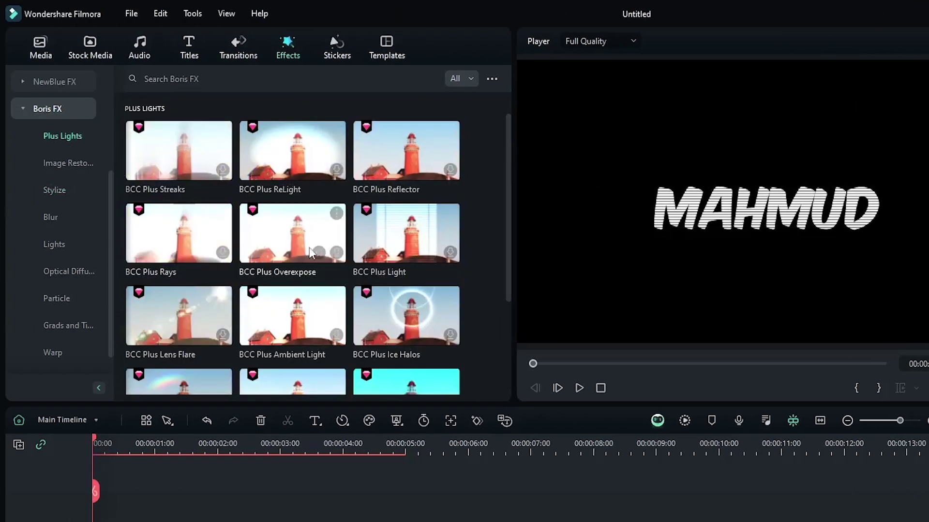
scroll(326, 248, "down", 3)
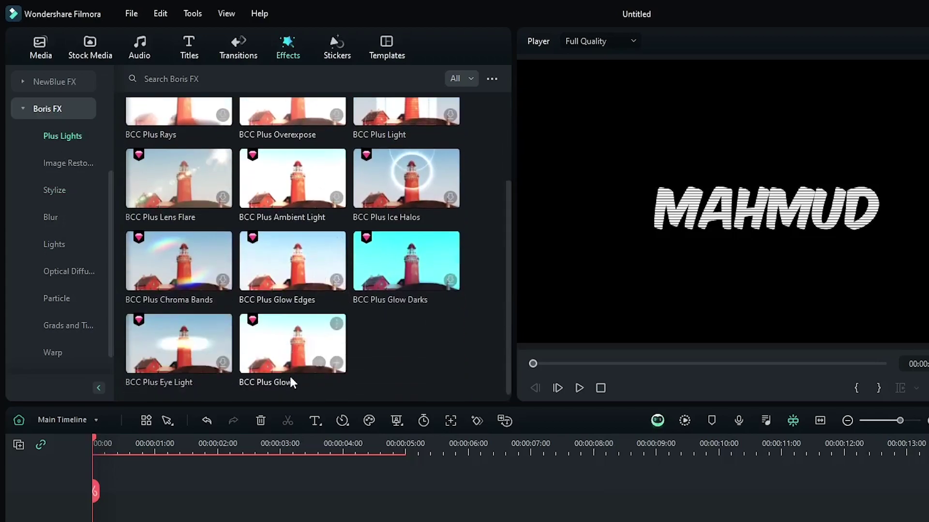
left_click_drag(291, 352, 185, 521)
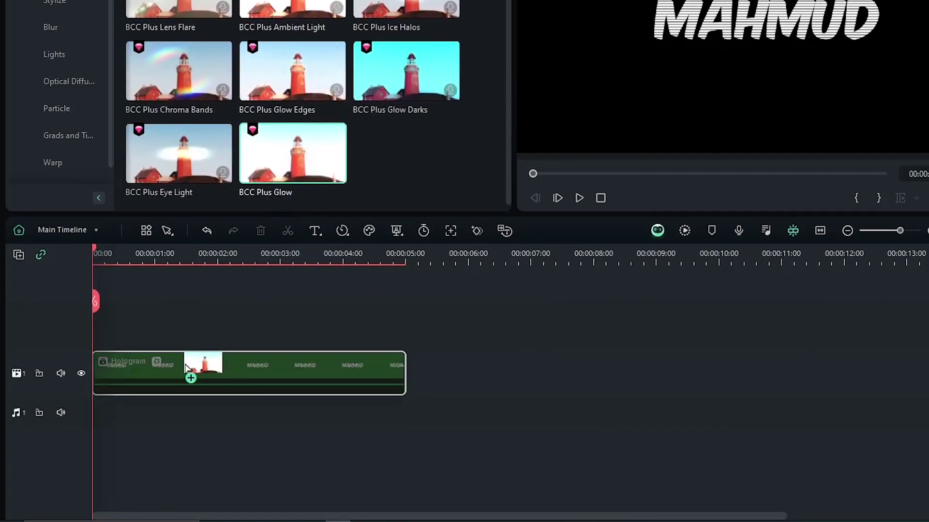
left_click_drag(185, 366, 186, 370)
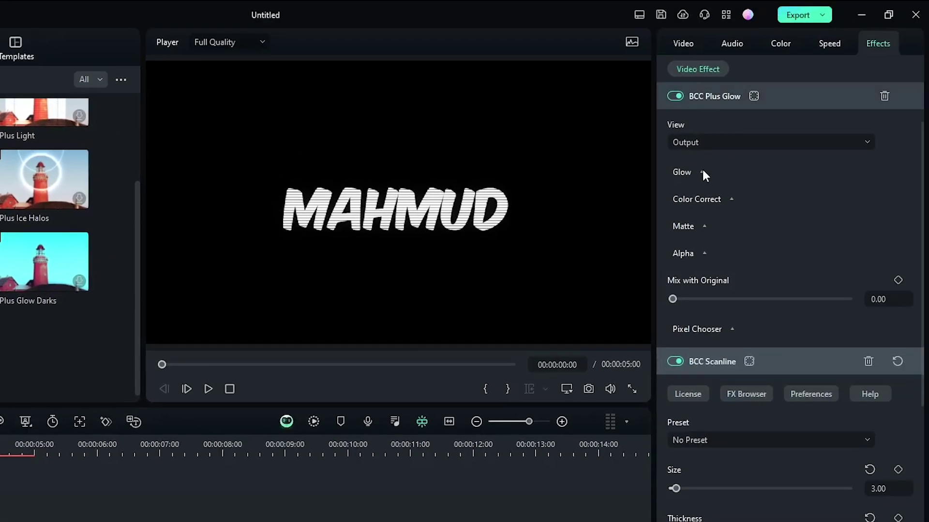
Give the glow Screen blend, Brightness 180.40, Blur X 153.20 and Blur Y 112.30
left_click(702, 173)
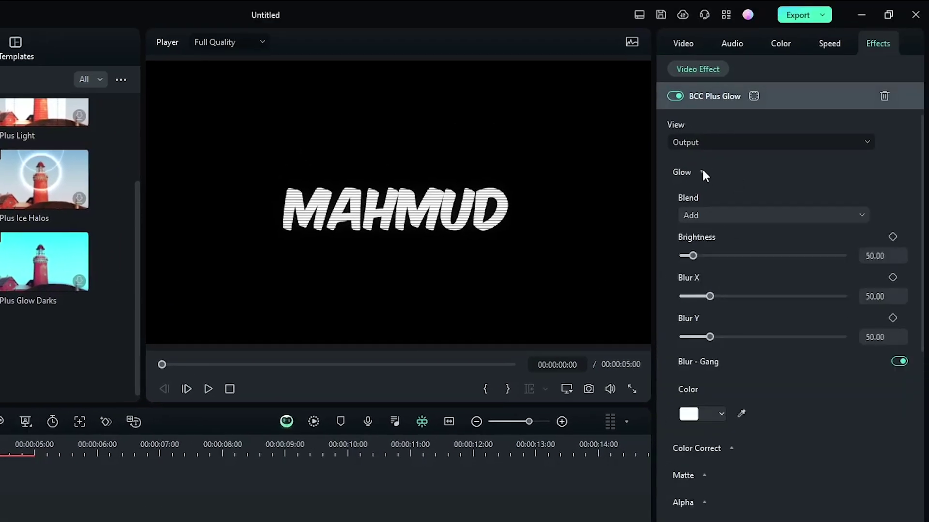
left_click(701, 213)
left_click(701, 263)
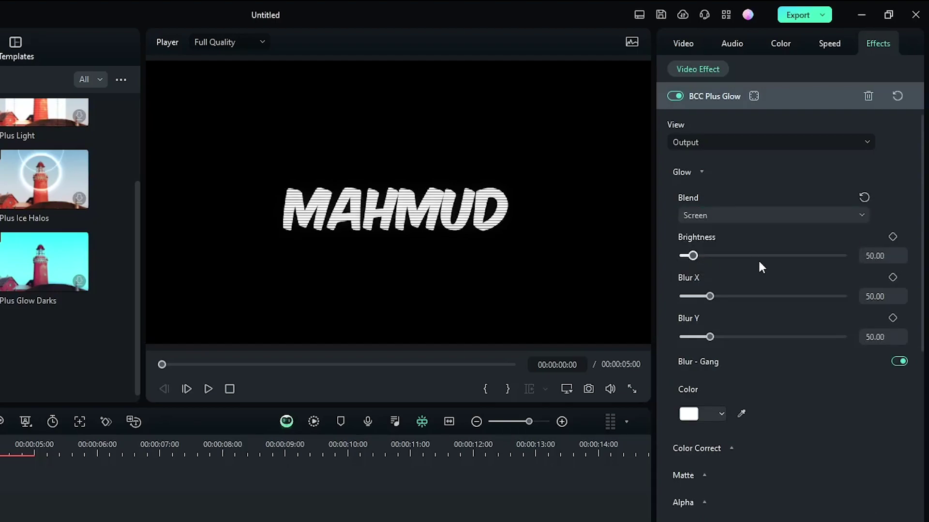
left_click_drag(695, 256, 719, 255)
left_click_drag(710, 296, 765, 296)
left_click_drag(710, 337, 743, 337)
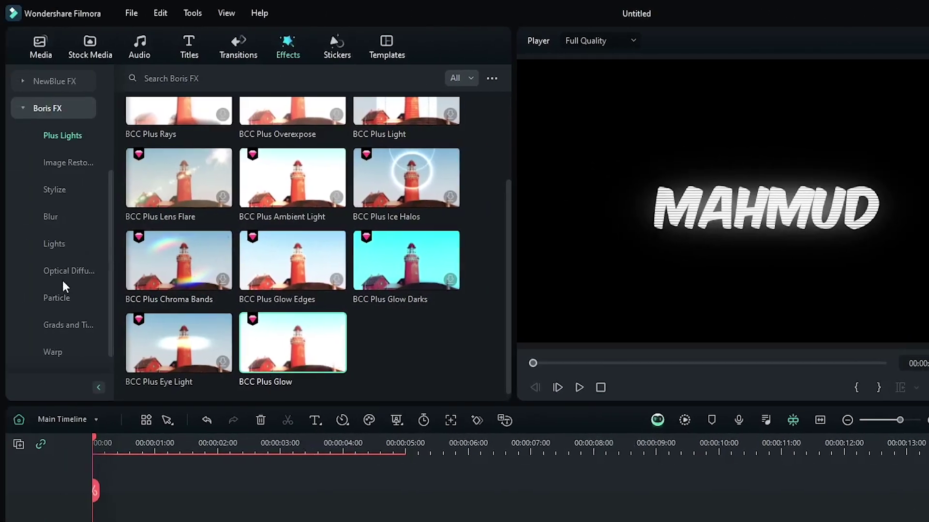
Apply BCC Wave from the Boris FX Warp category to the title clip
scroll(57, 270, "down", 1)
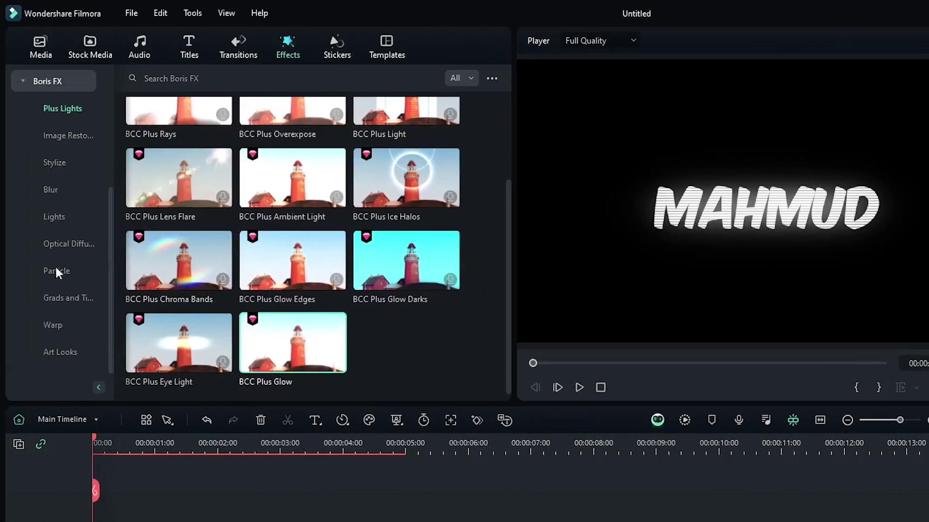
left_click(54, 327)
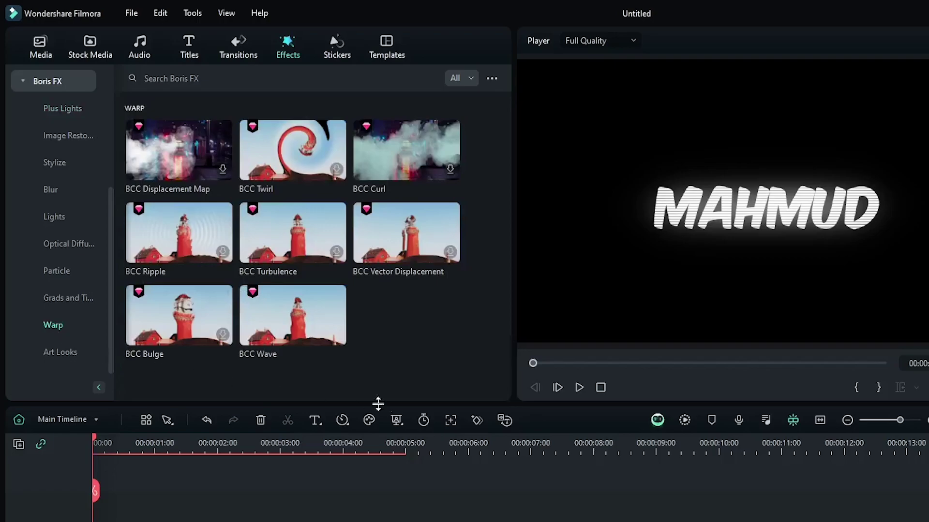
left_click_drag(283, 335, 169, 521)
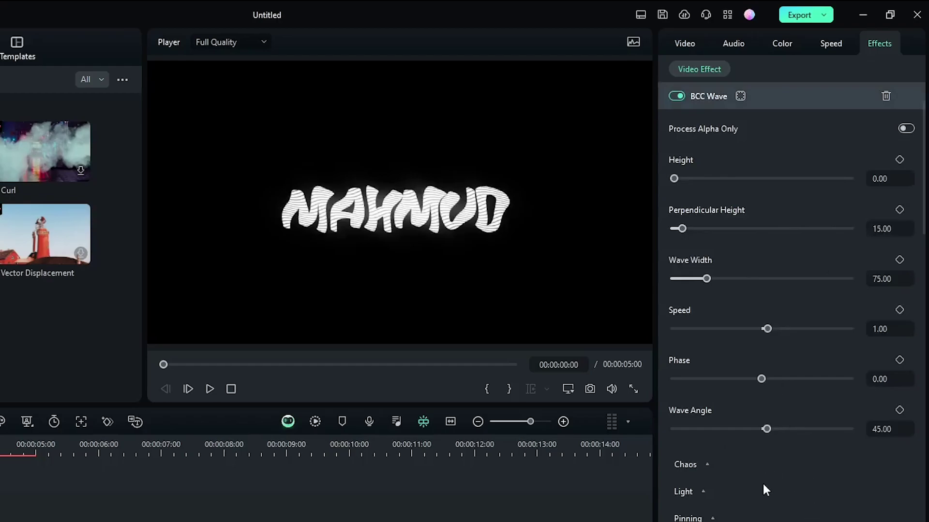
Switch the BCC Wave waveform to Square and set Wave Angle to 0
scroll(759, 477, "down", 1)
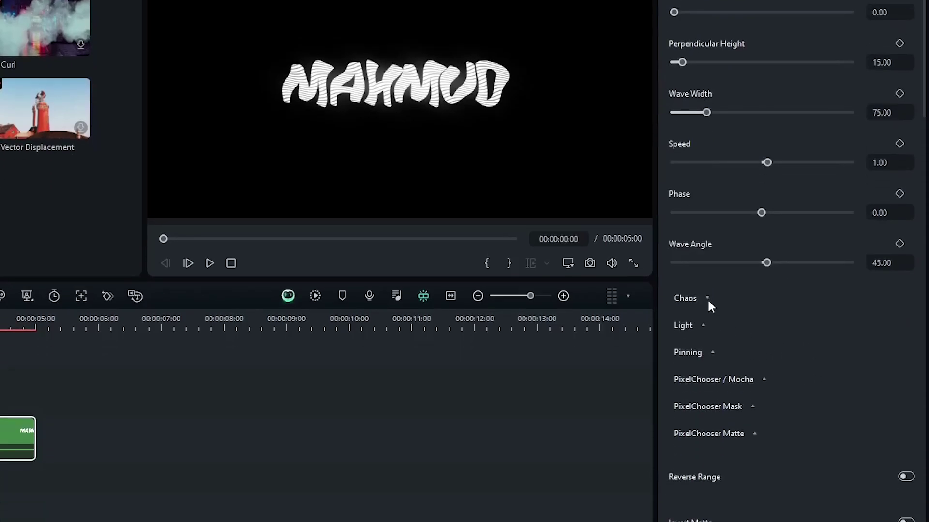
left_click(707, 424)
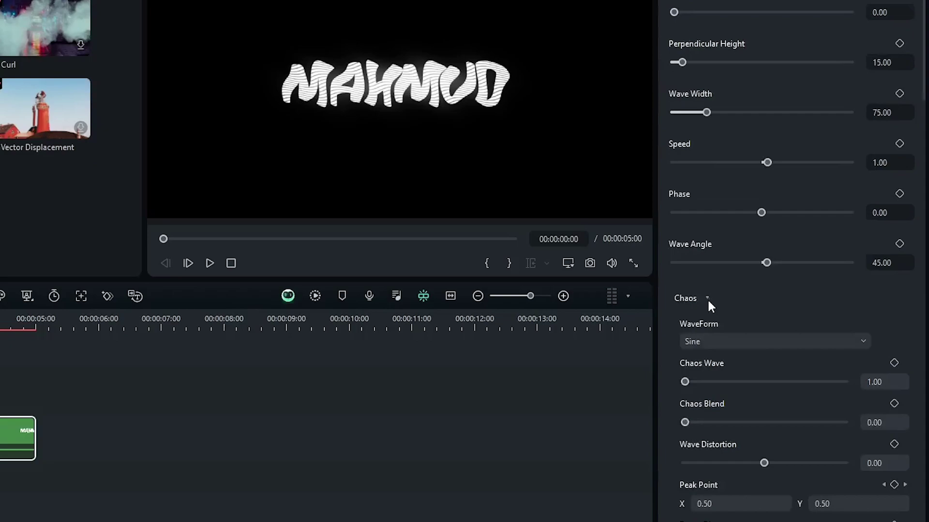
left_click(709, 338)
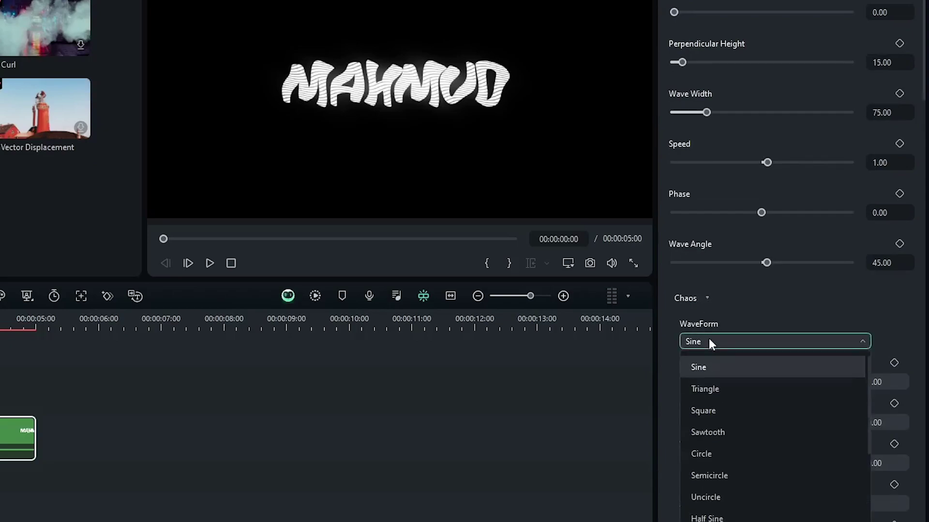
left_click(725, 407)
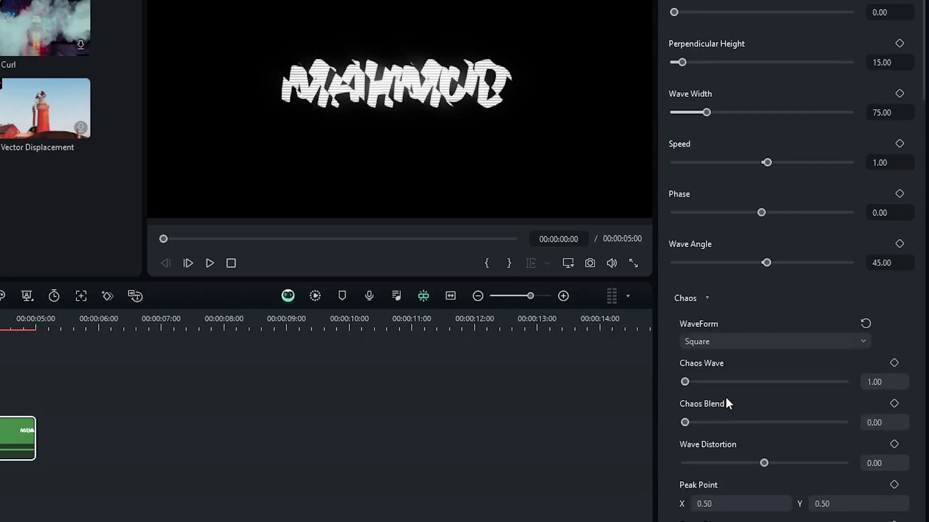
scroll(788, 326, "up", 1)
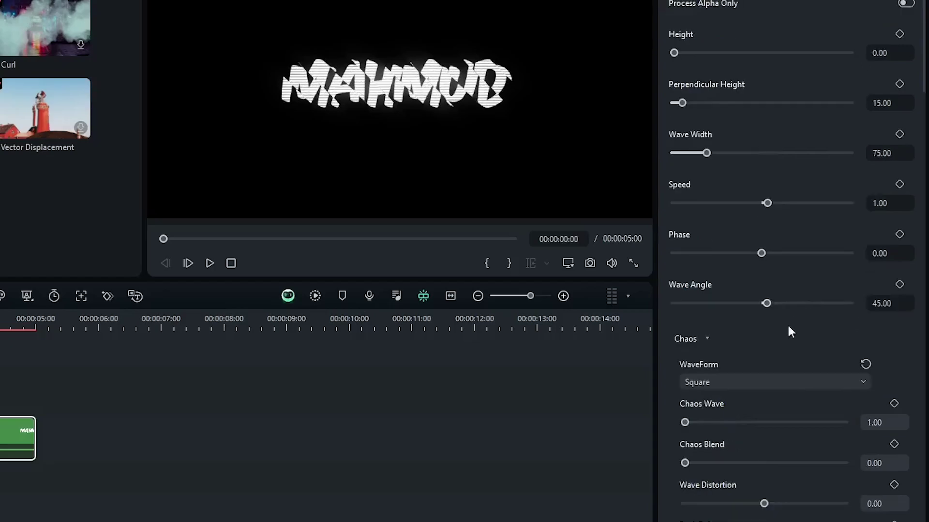
left_click(889, 303)
key("ctrl+a")
type("0")
key("Return")
Set wave Phase to 353.10, Wave Width to 200 and Perpendicular Height to 5
left_click_drag(763, 253, 805, 255)
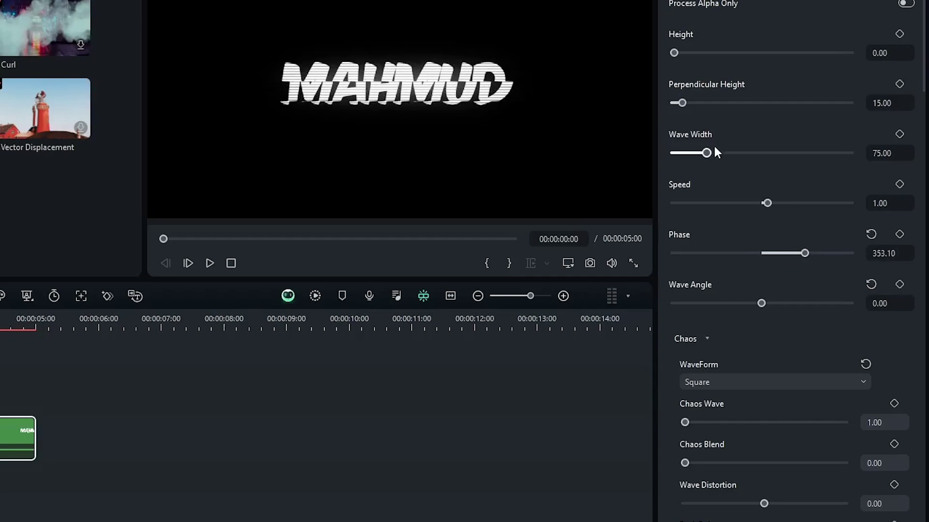
left_click(890, 158)
type("200")
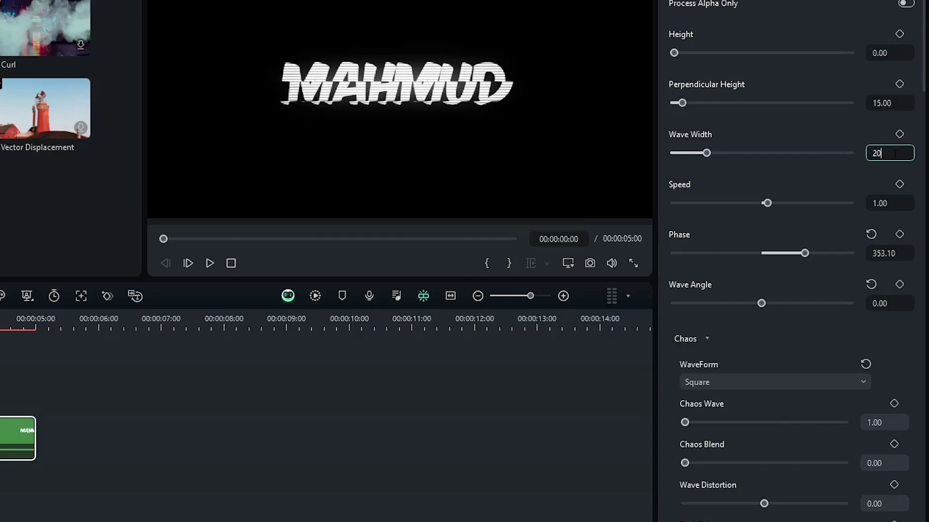
key("Return")
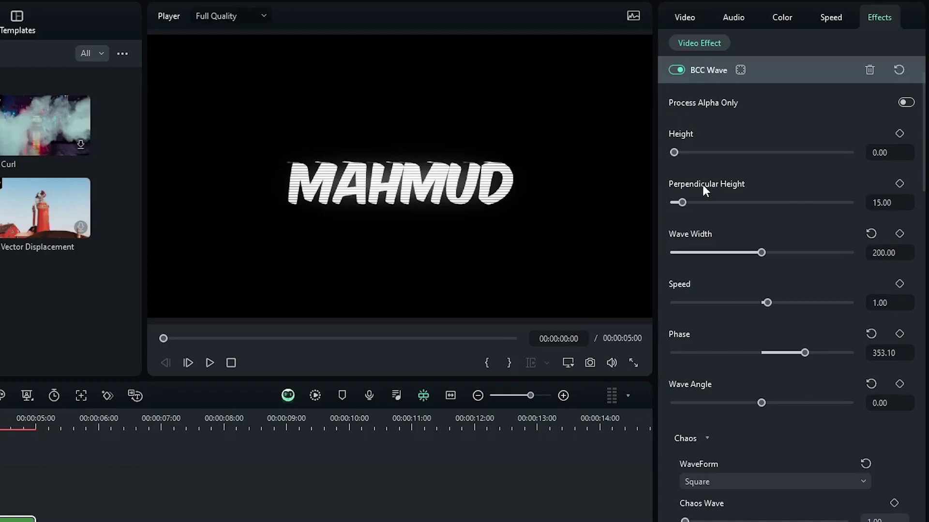
left_click(901, 203)
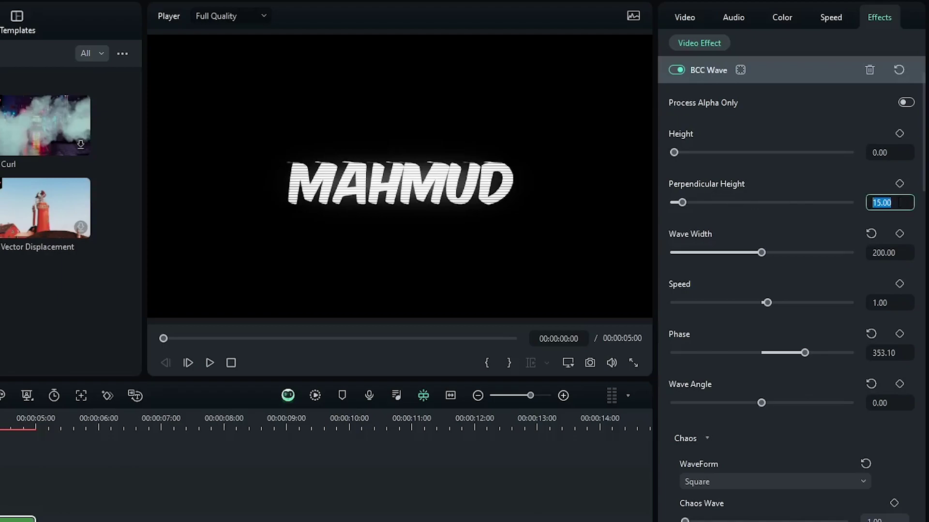
type("5")
key("Return")
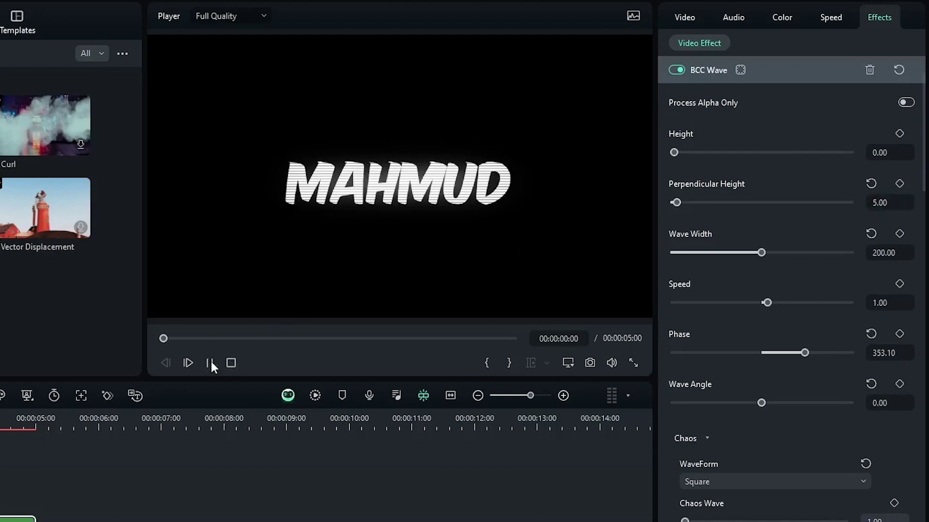
left_click(210, 363)
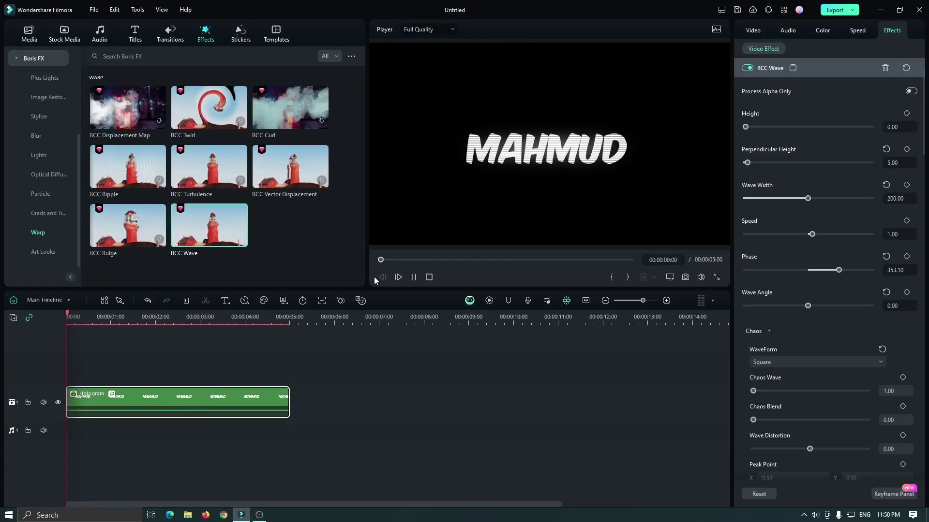
left_click(339, 315)
left_click(414, 278)
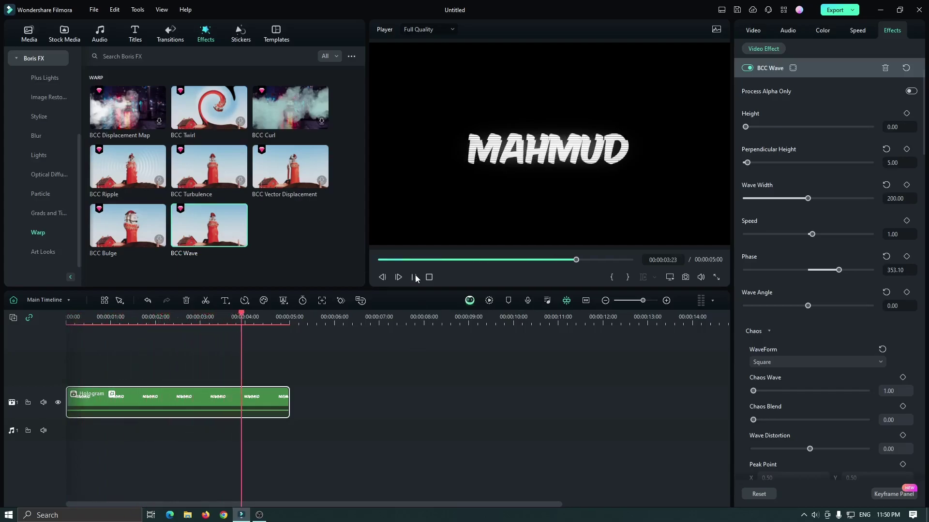
Open the Hologram compound clip and change the title text to SUBSCRIBE
double_click(188, 402)
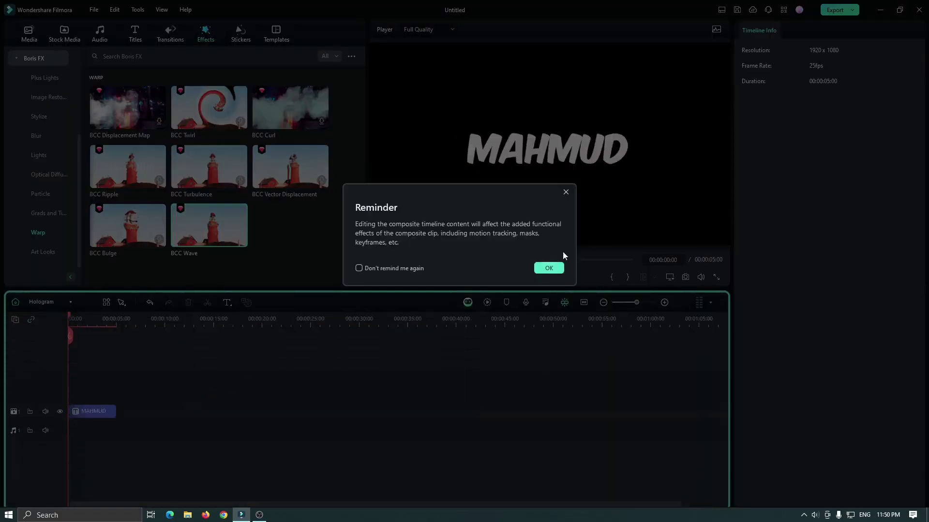
left_click(548, 268)
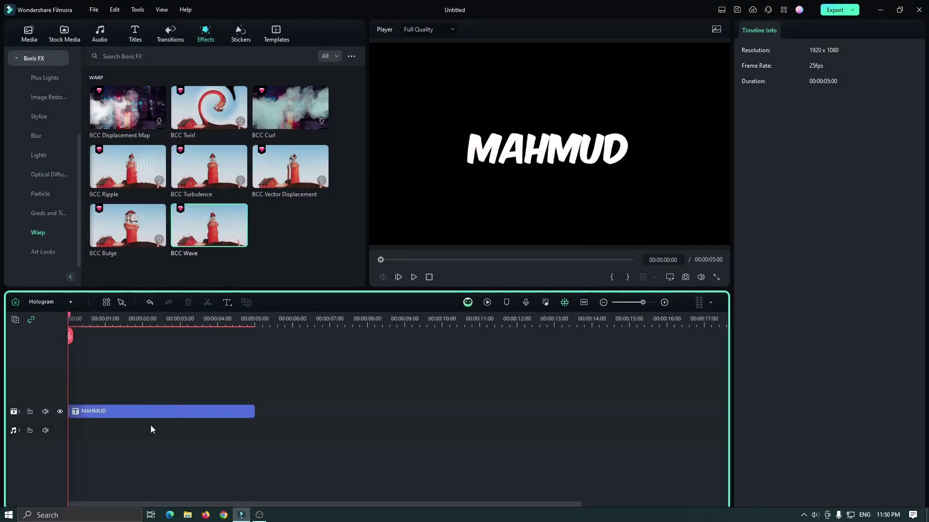
left_click(147, 414)
double_click(564, 151)
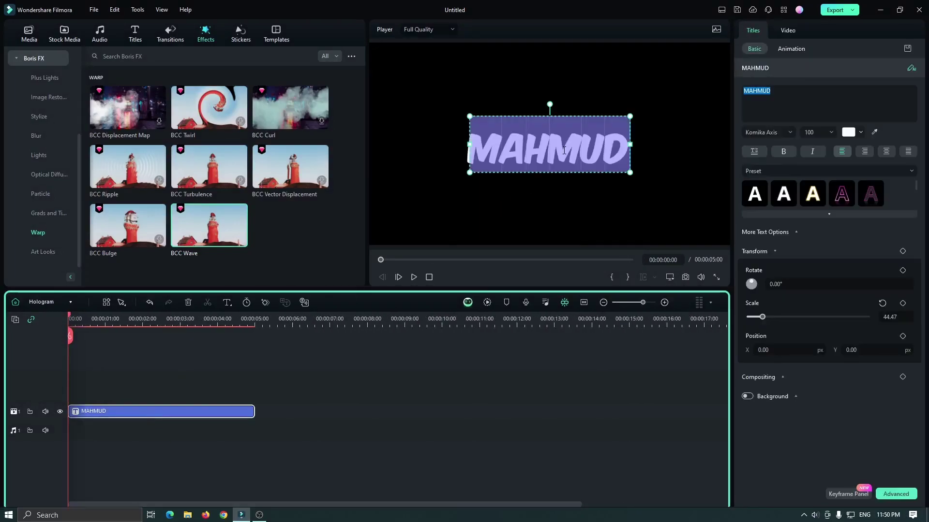
type("SUBSCRIBE")
key("ctrl+a")
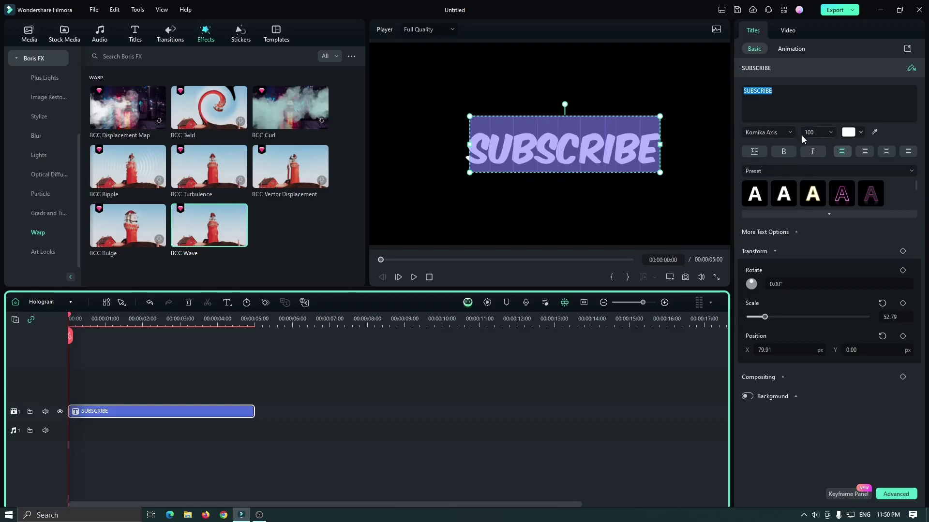
Colour the SUBSCRIBE text red and move it to the centre of the frame
left_click(848, 132)
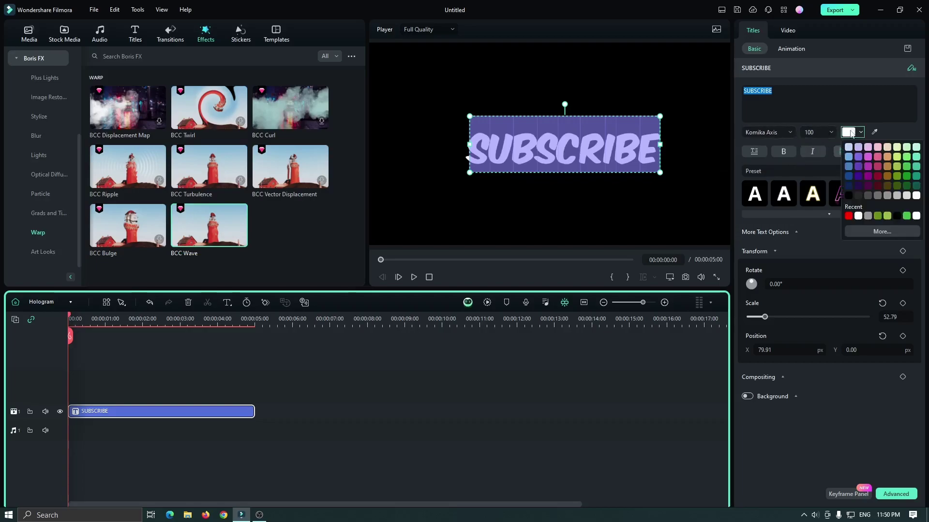
left_click(851, 216)
left_click_drag(591, 118, 577, 116)
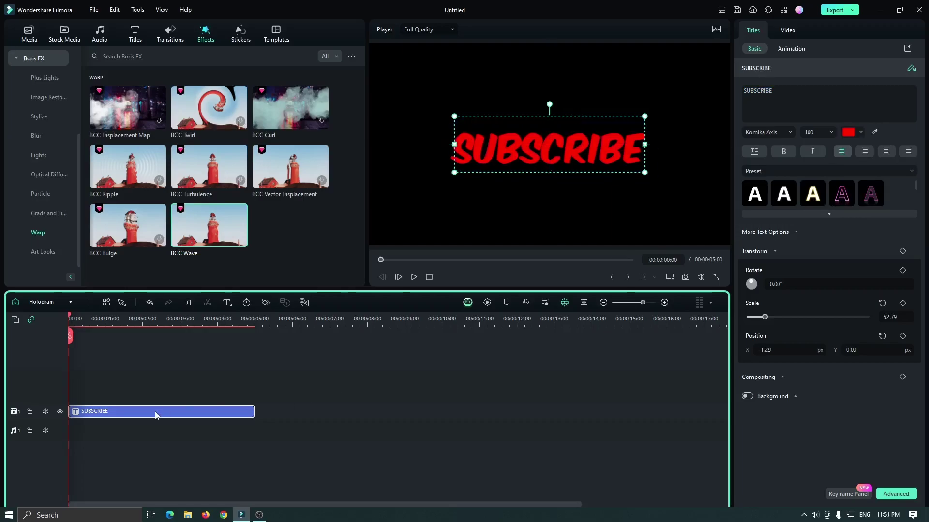
Switch back to Main Timeline, play the preview, and park the playhead at 00:00:02:16
left_click(45, 303)
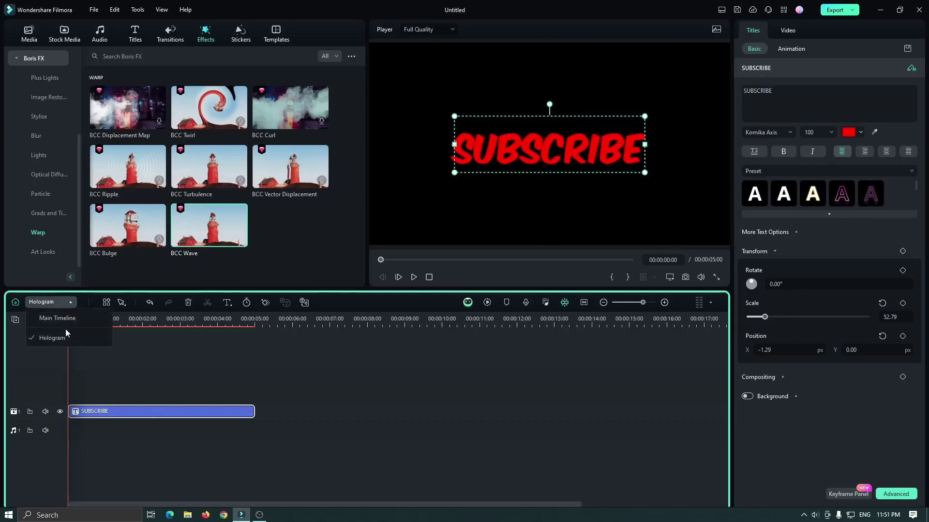
left_click(63, 320)
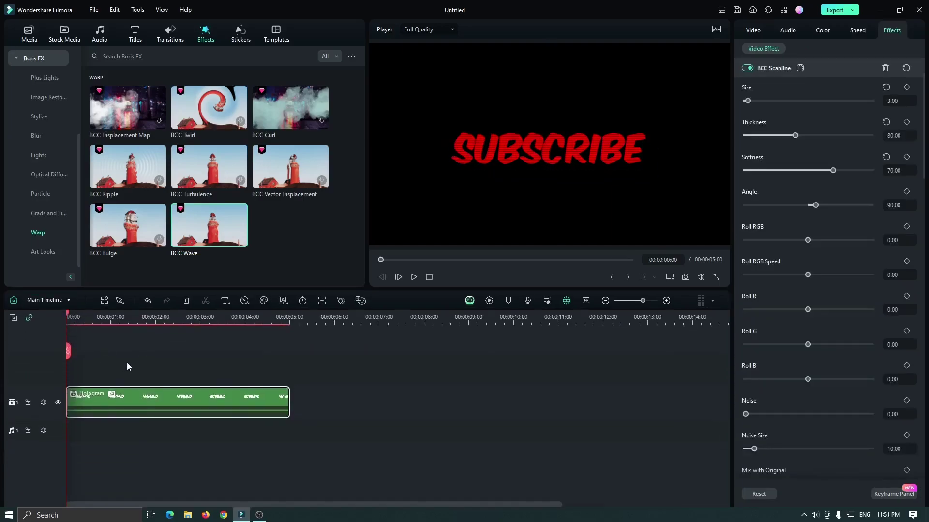
key("space")
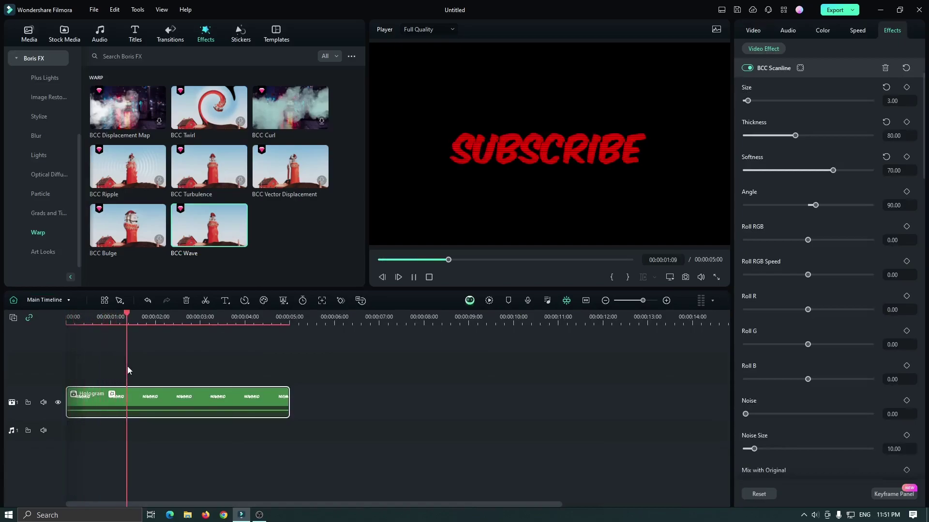
key("space")
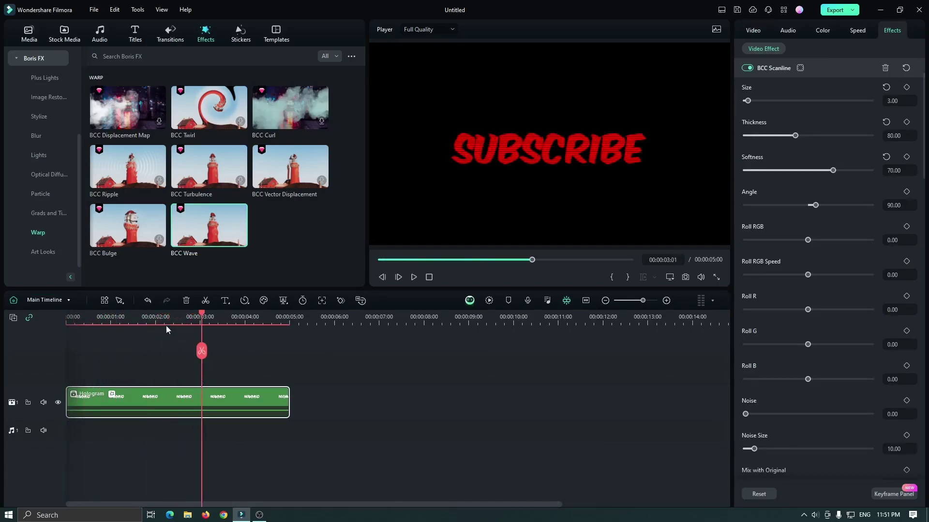
left_click_drag(195, 314, 183, 314)
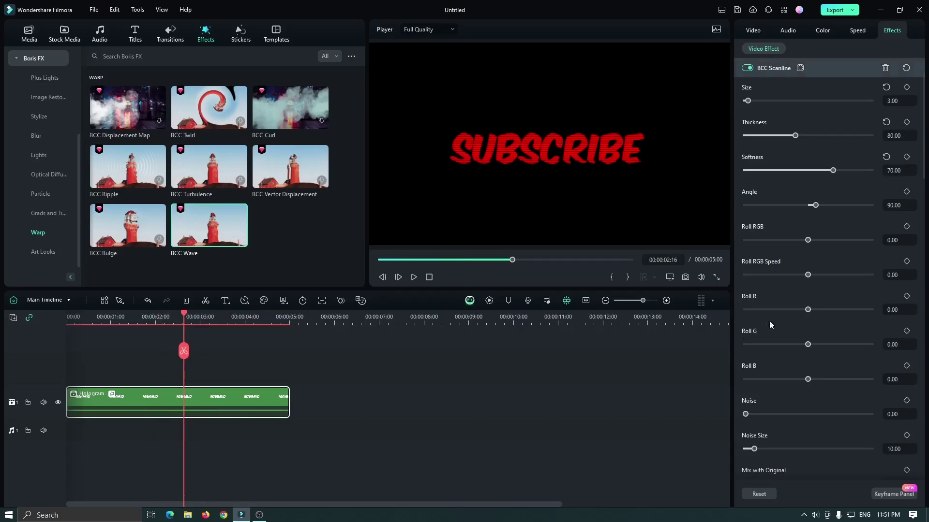
Set the BCC Plus Glow colour to red, then replay the SUBSCRIBE preview from the start
scroll(831, 300, "down", 10)
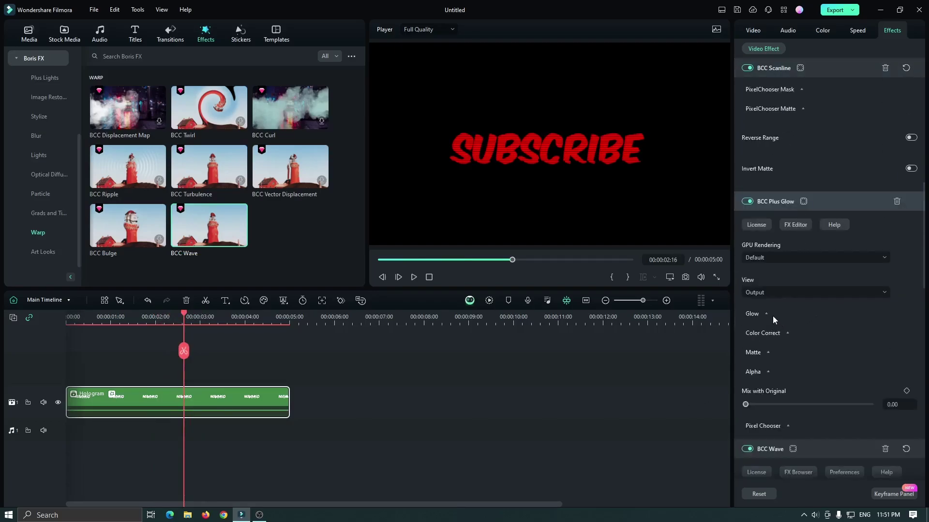
left_click(767, 314)
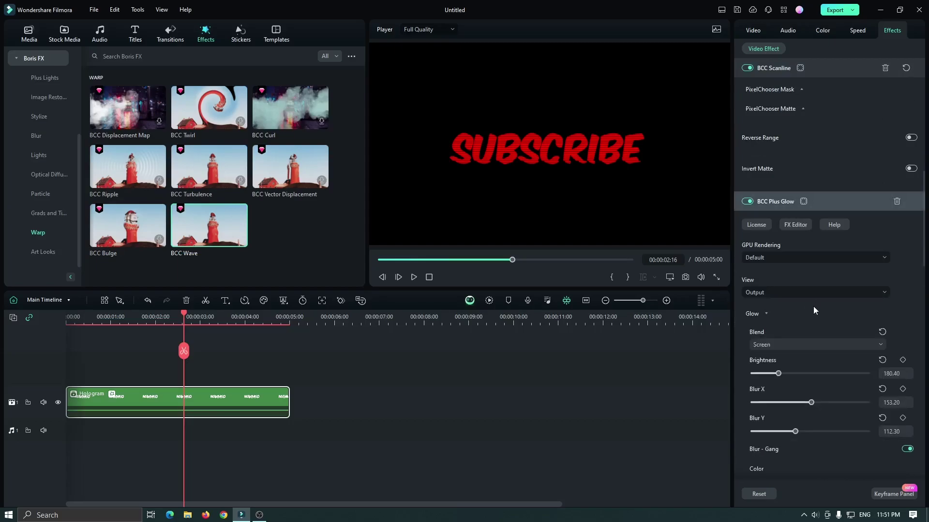
scroll(822, 291, "down", 3)
scroll(803, 271, "down", 1)
left_click(757, 370)
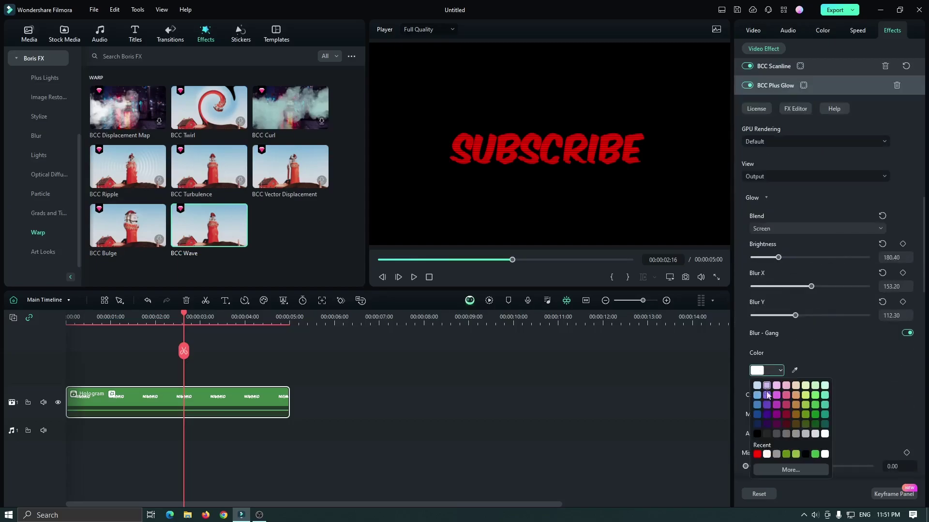
left_click(759, 452)
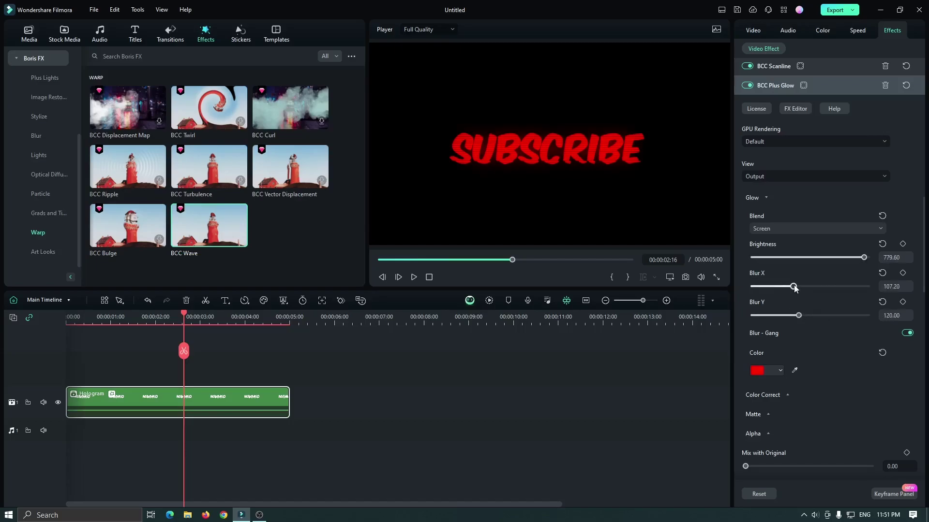
key("Home")
key("space")
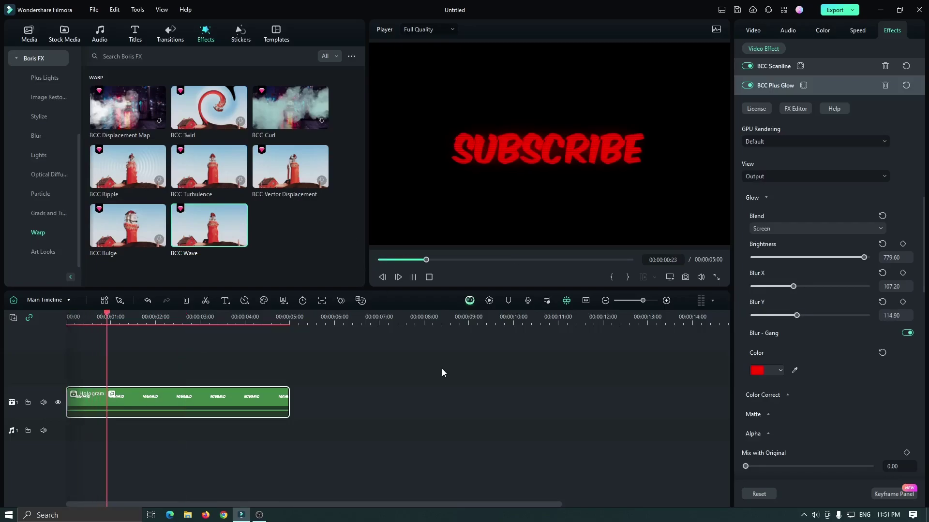